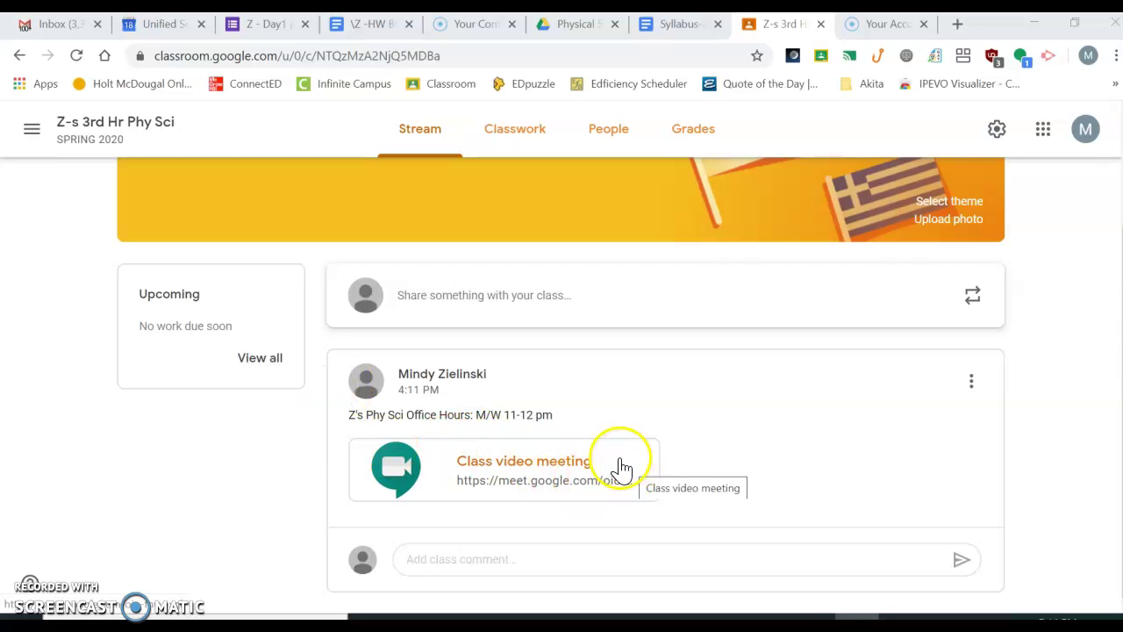
# Switch to the Z's - 8th Hr Phy Sci class and open the class video meeting link in its office hours post
pyautogui.click(32, 131)
pyautogui.click(122, 447)
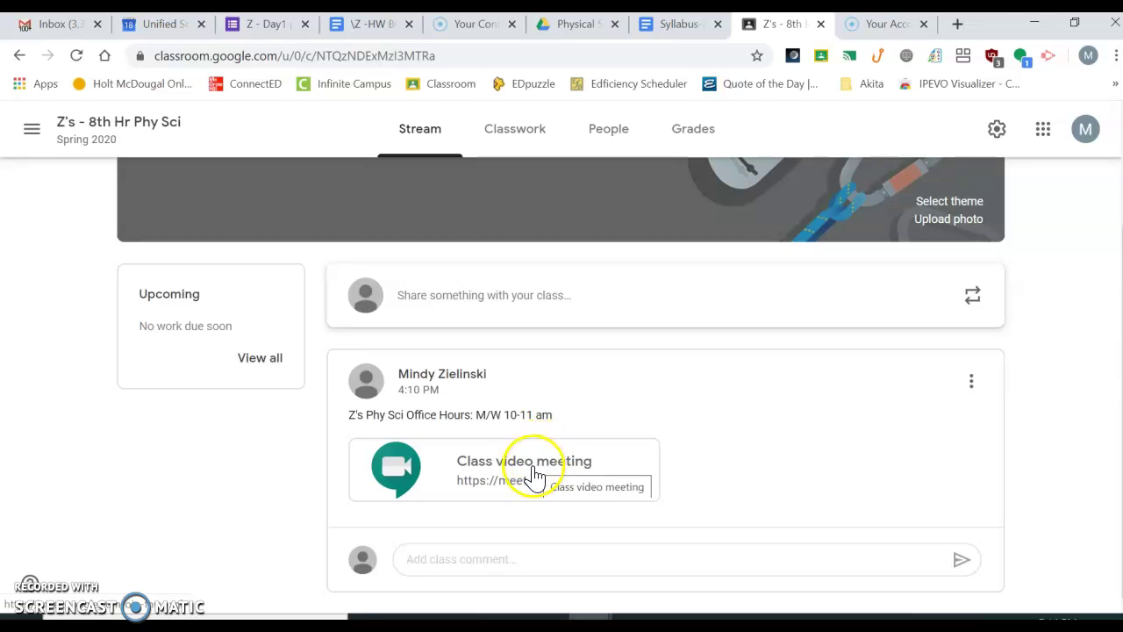
pyautogui.click(531, 474)
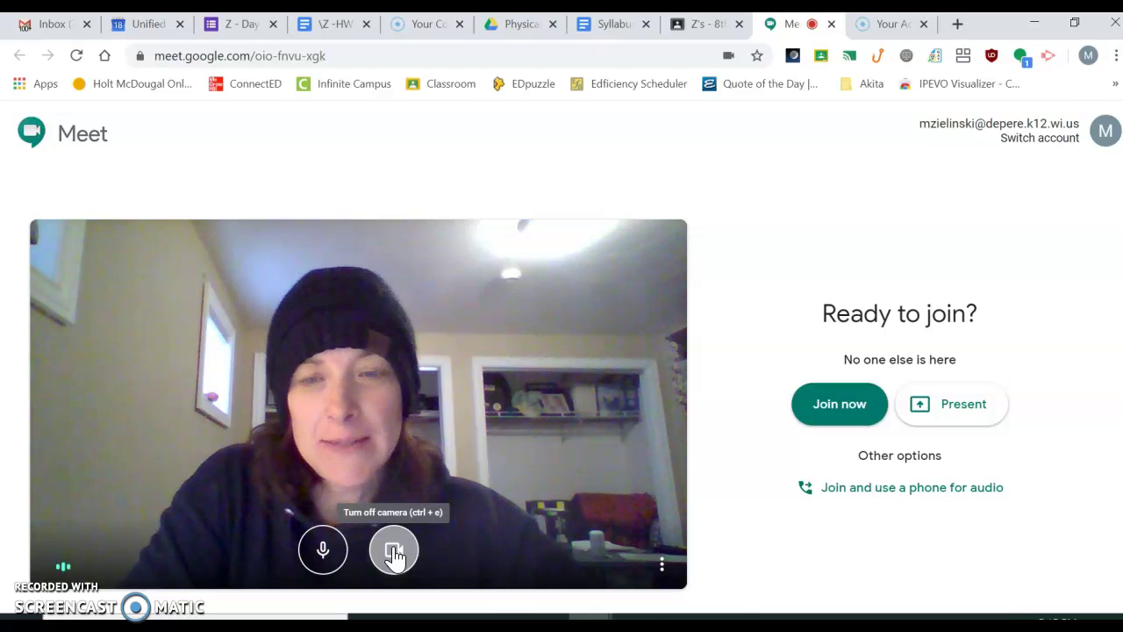
# Turn the camera off and back on, and mute and unmute the microphone on the pre-join screen
pyautogui.click(395, 551)
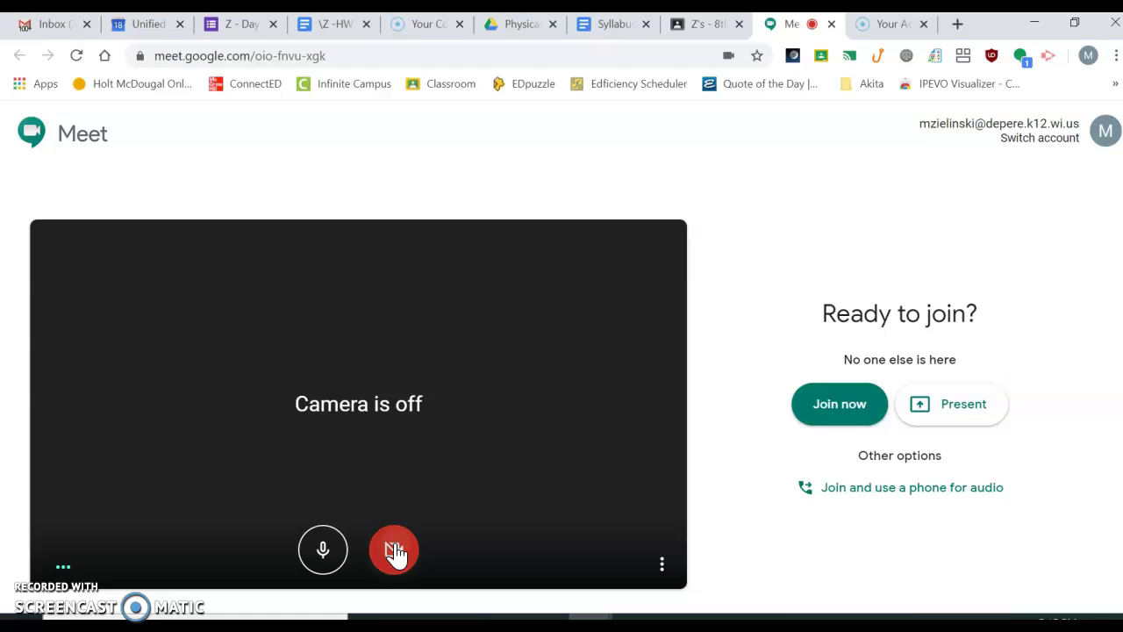
pyautogui.click(396, 551)
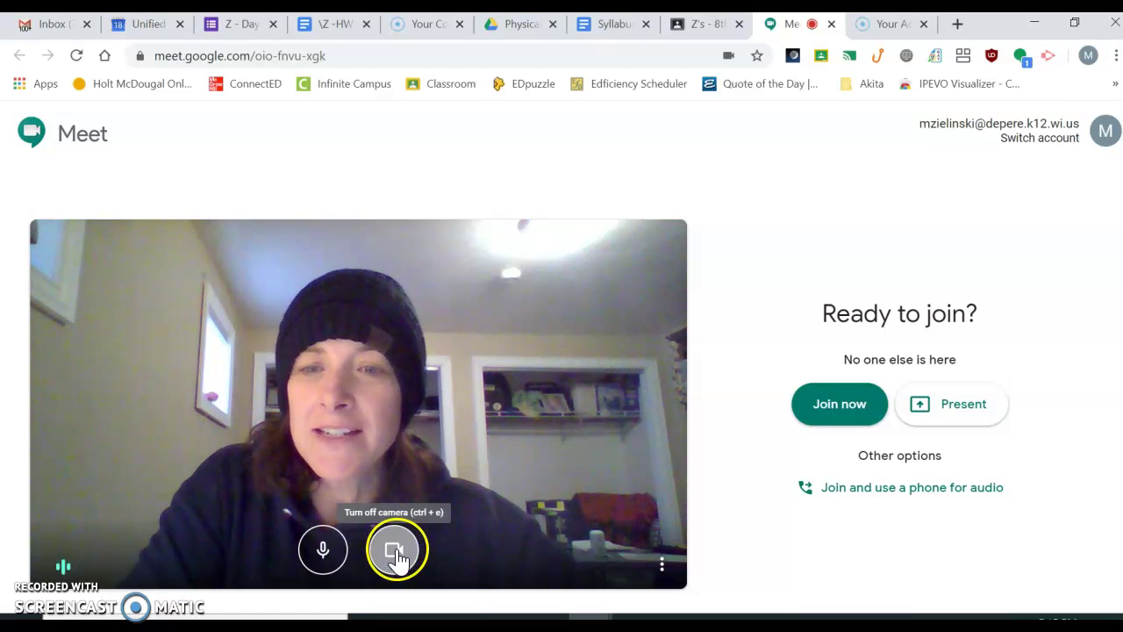
pyautogui.click(324, 554)
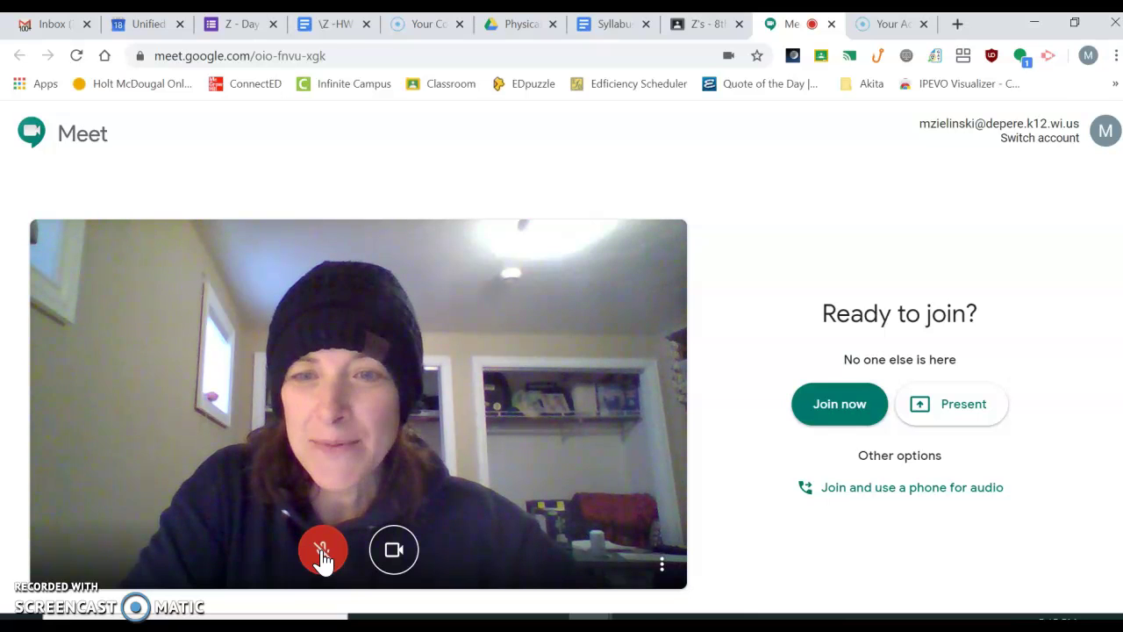
pyautogui.click(323, 555)
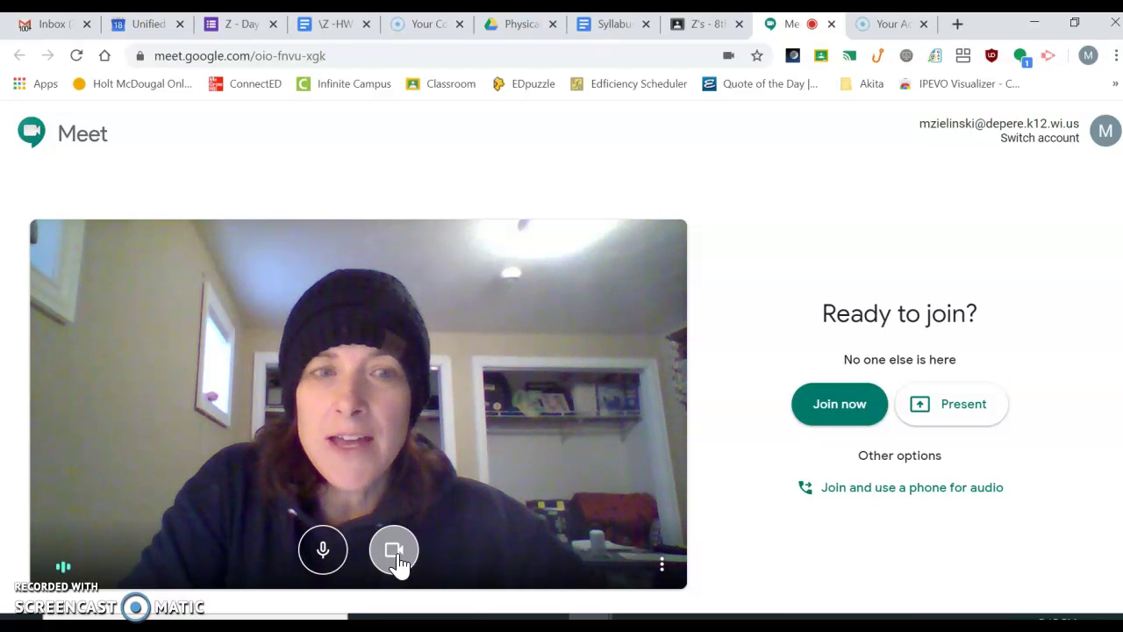
# Join the video meeting and show its list of participants
pyautogui.click(834, 411)
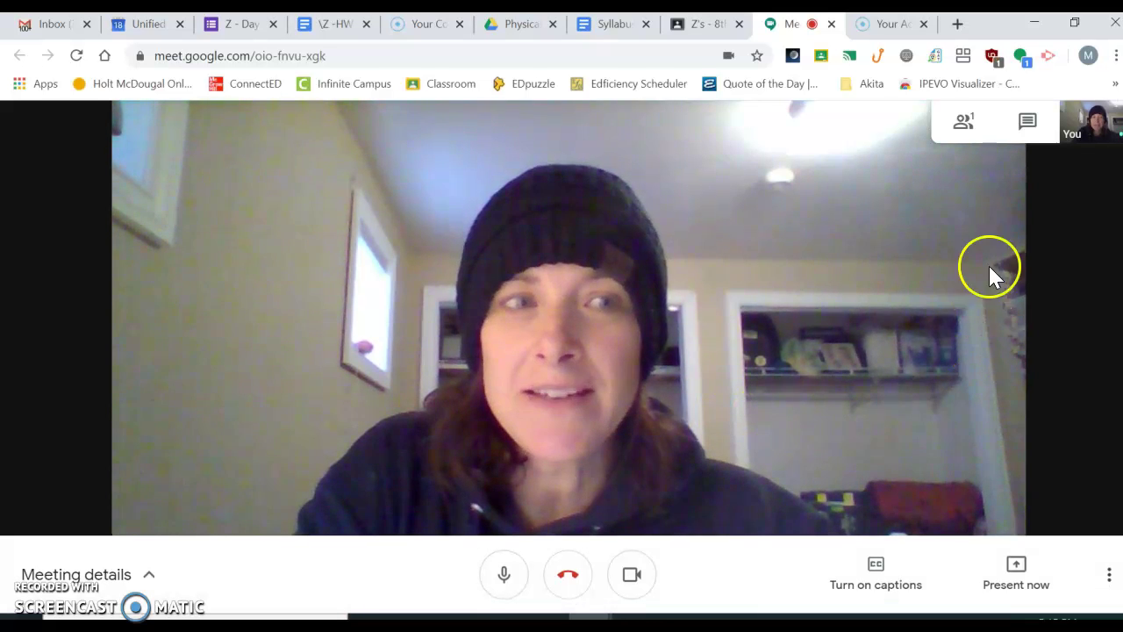
pyautogui.click(963, 123)
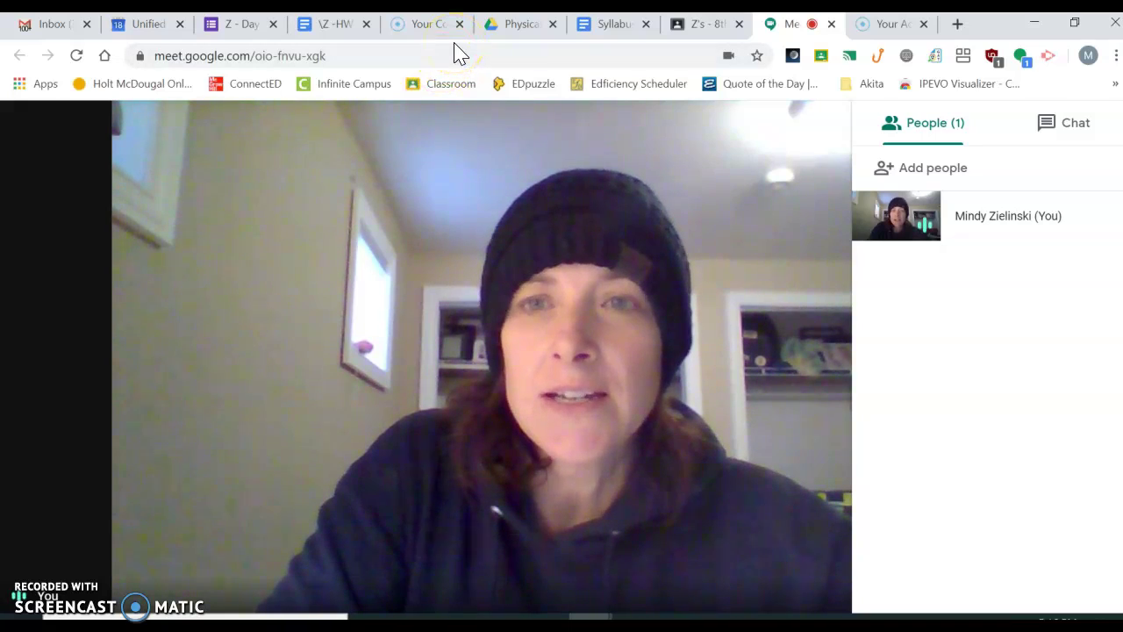
# Open Google Calendar from the 8th Hr Phy Sci classwork page and show the late-morning hours of the week of March 22–28, 2020
pyautogui.click(140, 25)
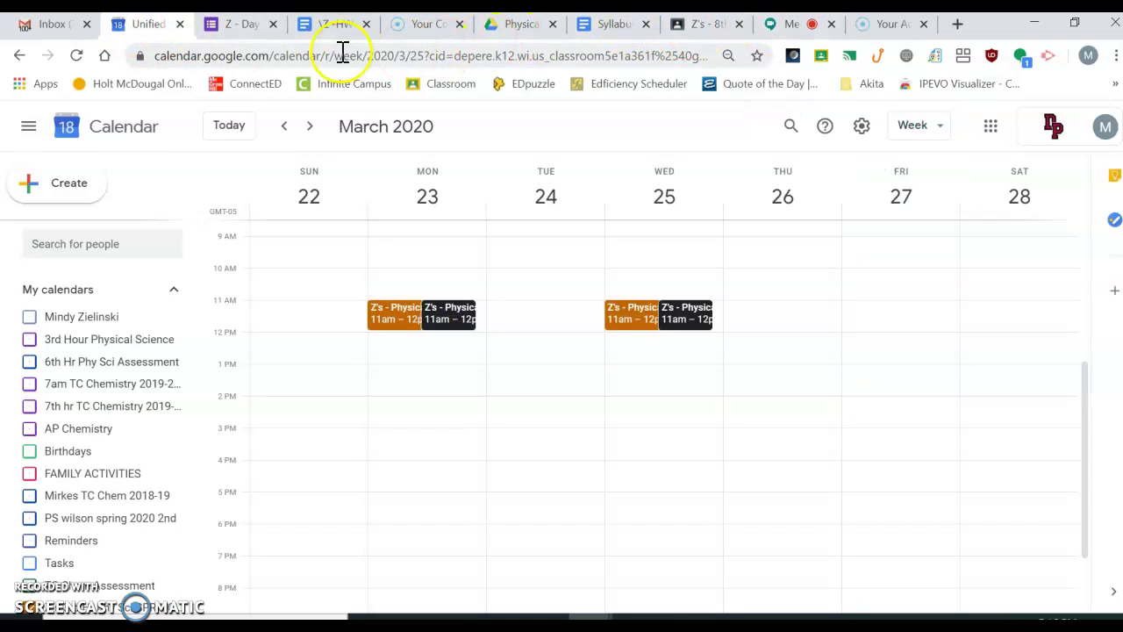
pyautogui.click(692, 26)
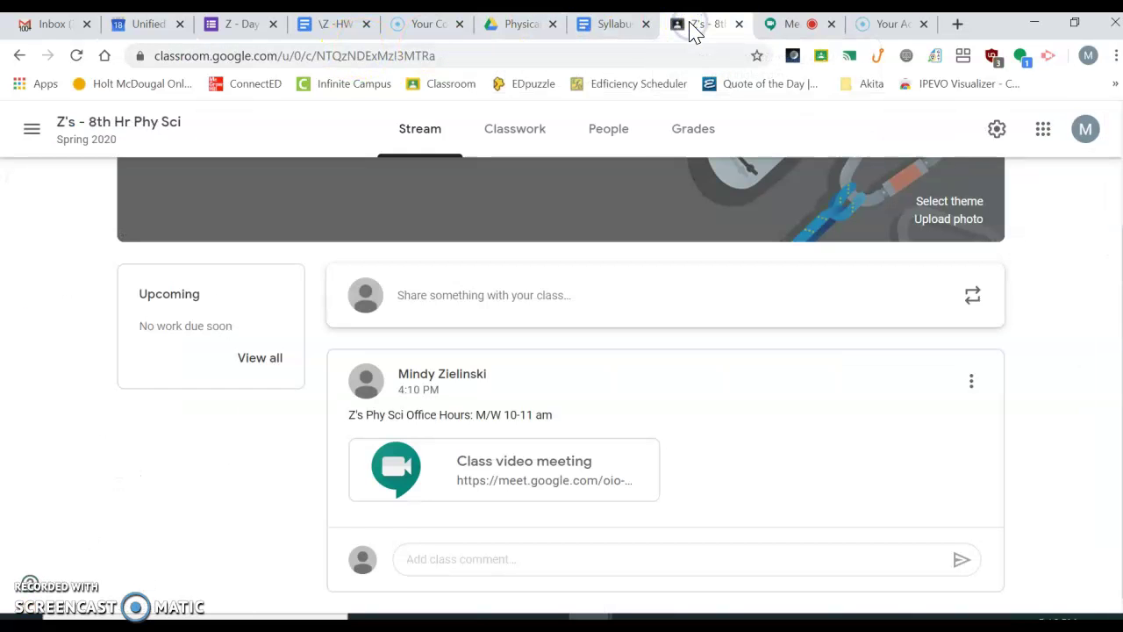
pyautogui.click(511, 142)
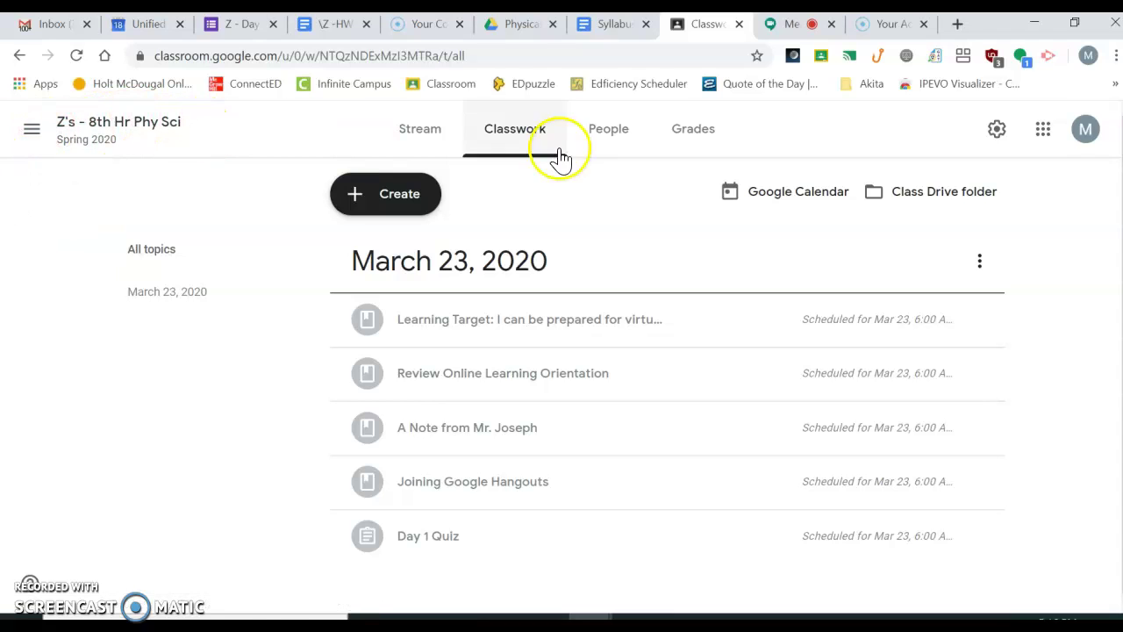
pyautogui.click(758, 204)
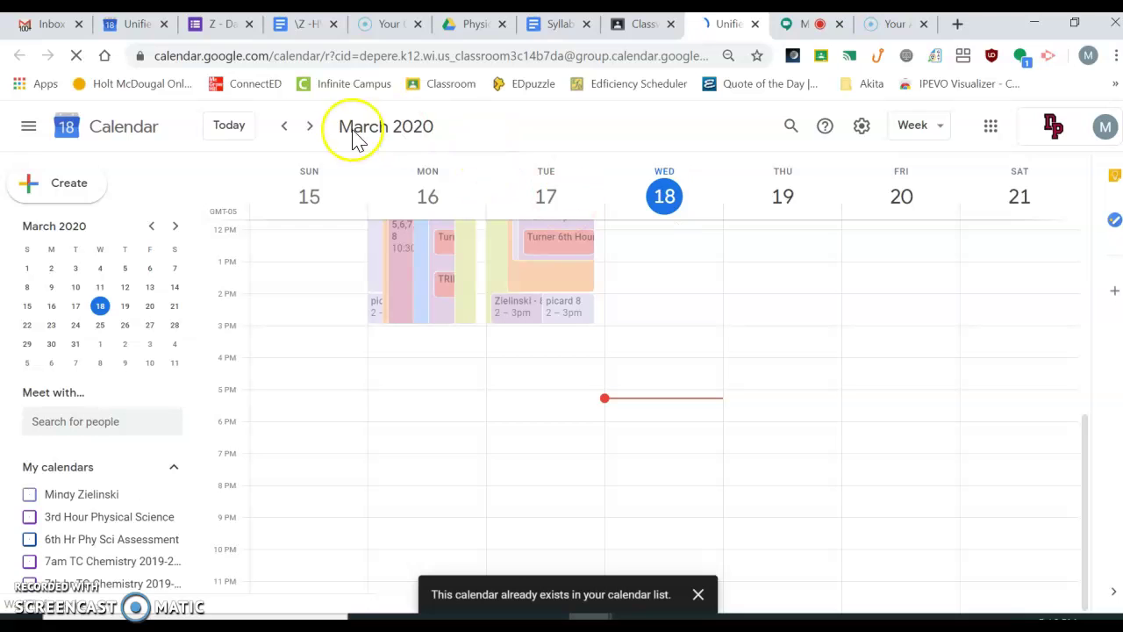
pyautogui.click(307, 136)
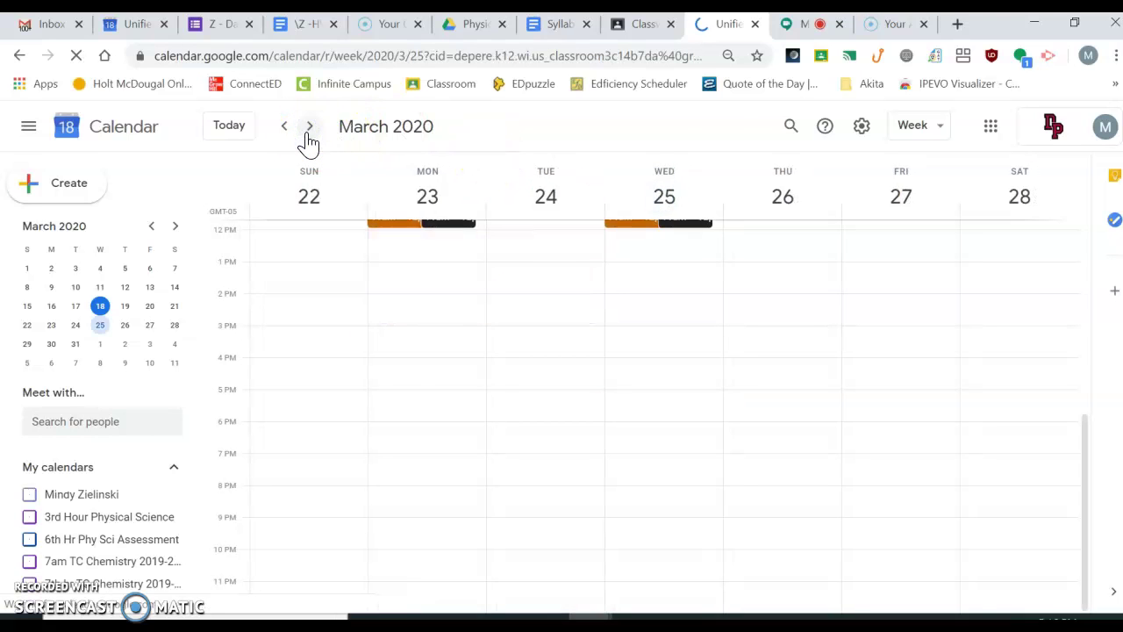
pyautogui.scroll(2, 413, 377)
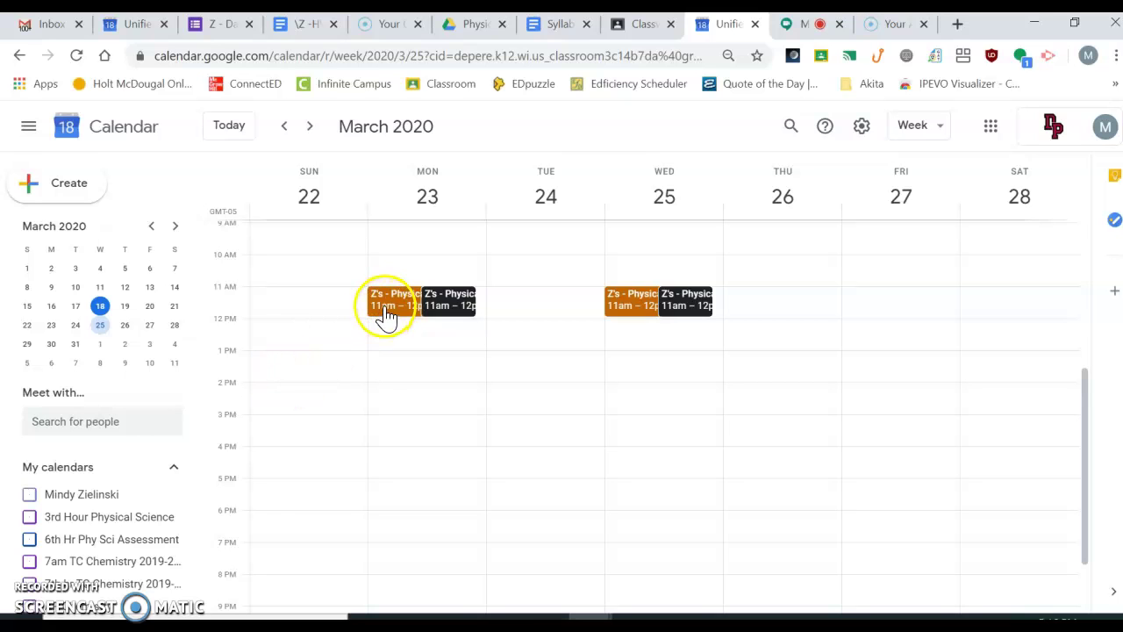
# Hide and show again the Z-s 3rd Hr Phy Sci calendar and the Z's - 8th Hr Phy Sci calendar
pyautogui.scroll(-1, 84, 497)
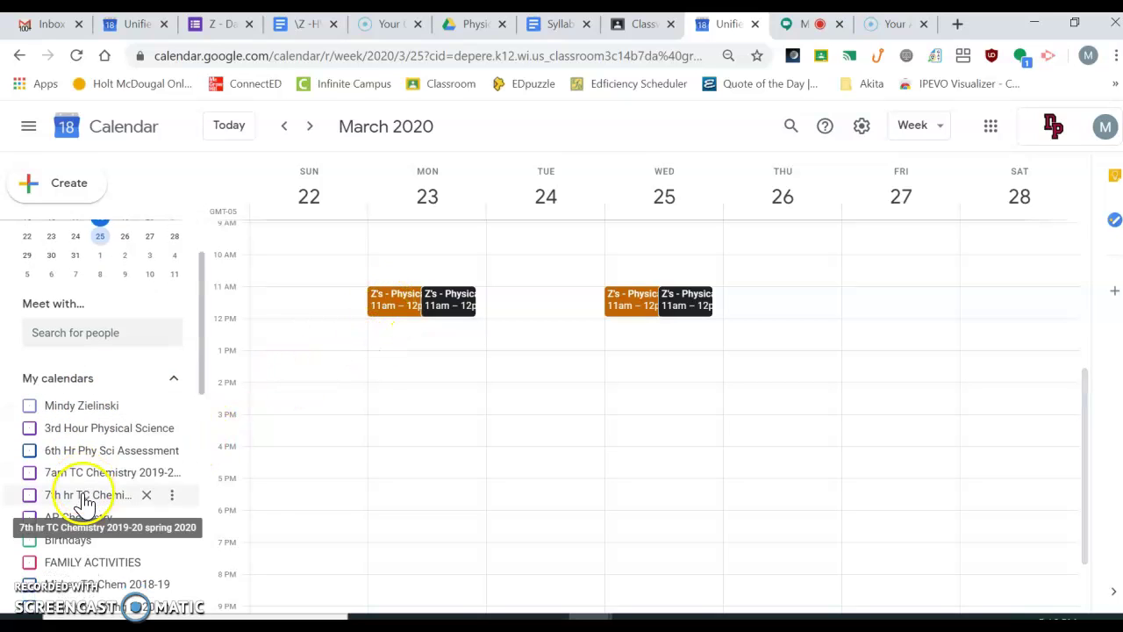
pyautogui.scroll(-3, 83, 497)
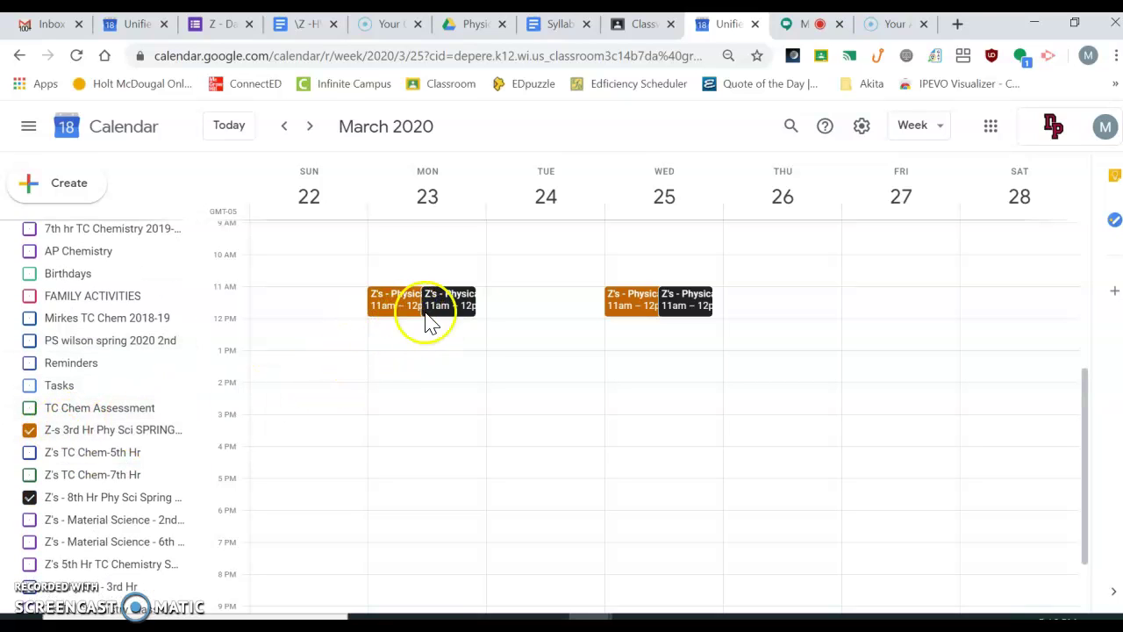
pyautogui.click(30, 430)
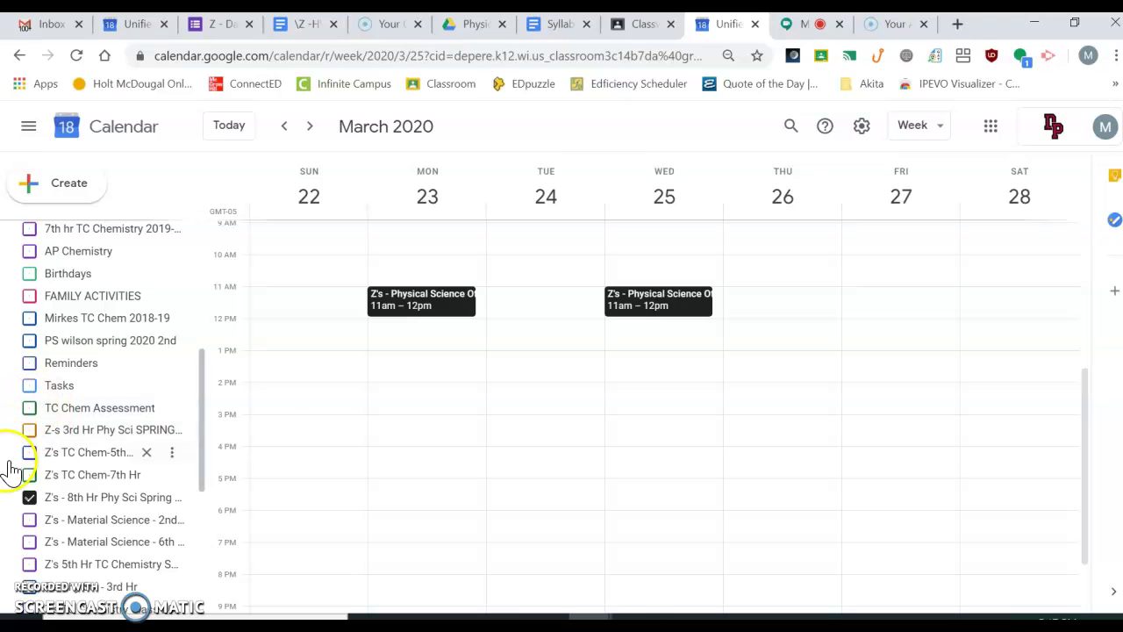
pyautogui.click(30, 433)
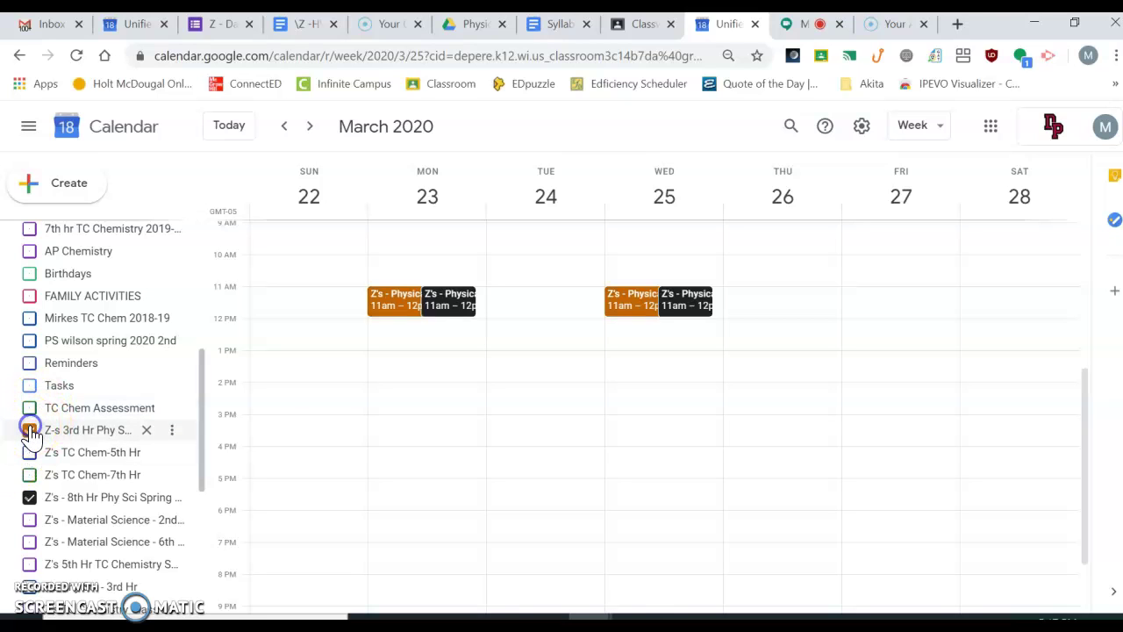
pyautogui.click(30, 497)
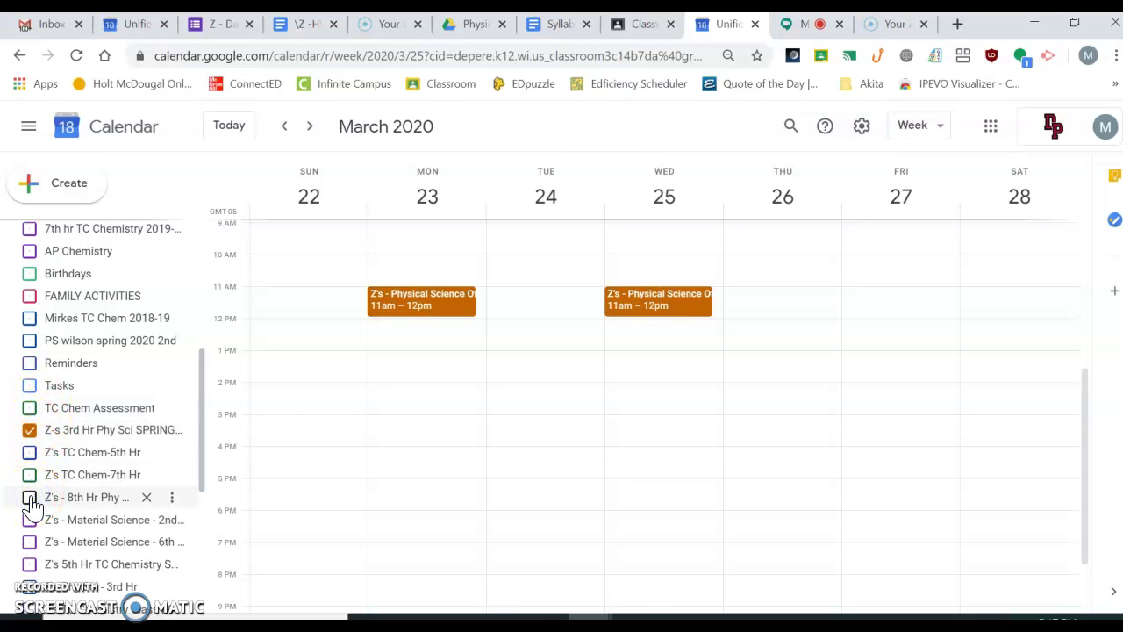
pyautogui.click(30, 497)
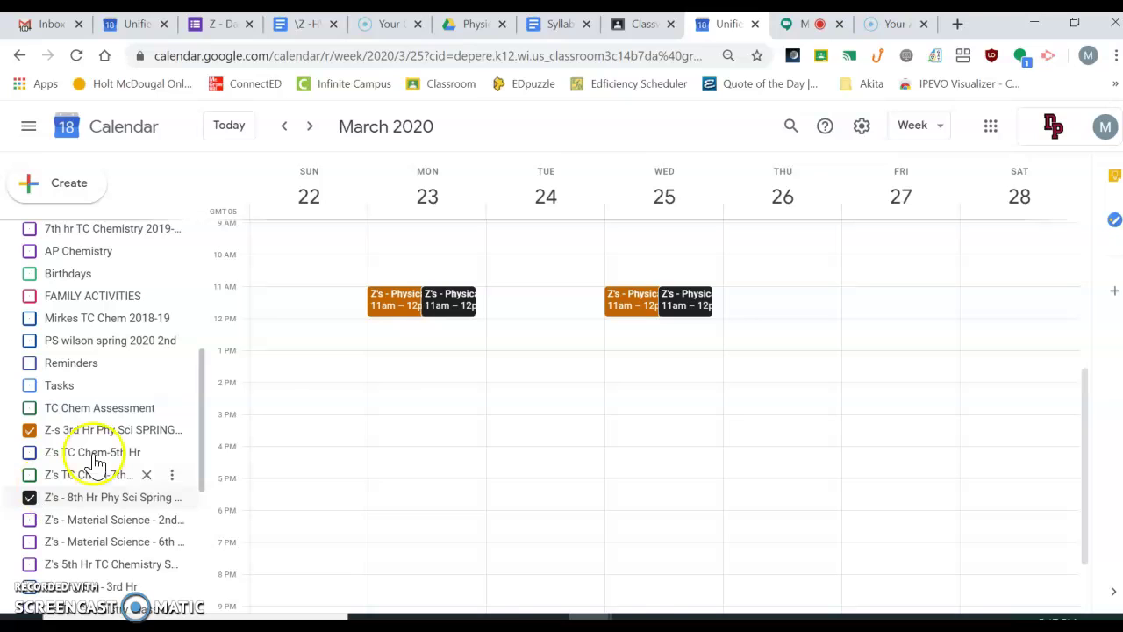
# Copy the 3rd Hr Physical Science Office Hours event on Monday, March 23 to the teacher's personal calendar and save the copy
pyautogui.click(398, 309)
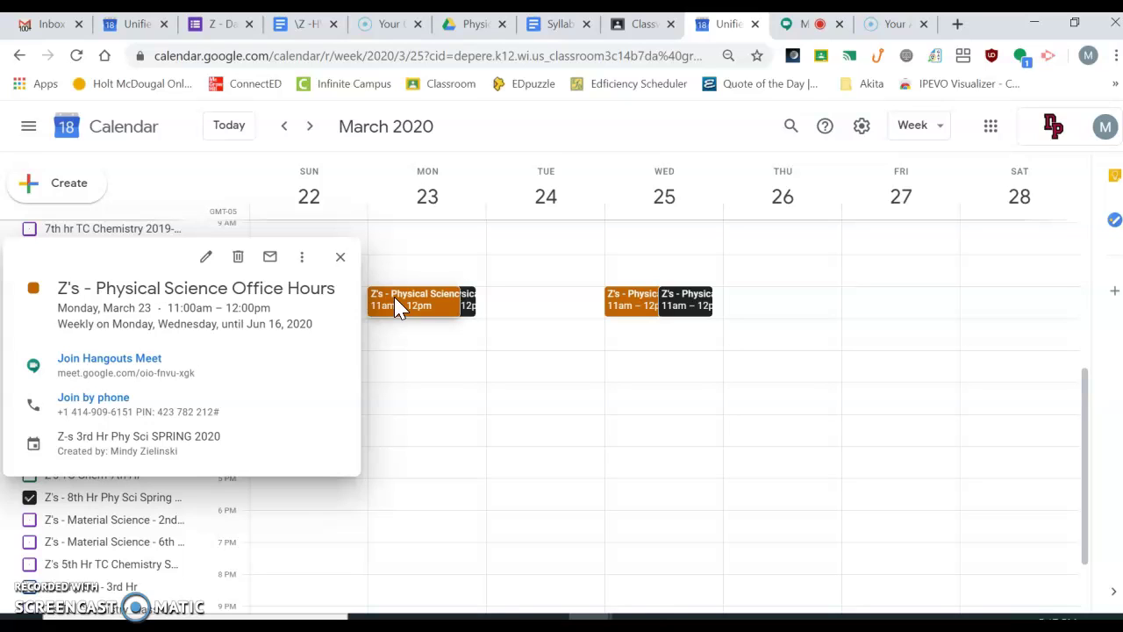
pyautogui.click(303, 259)
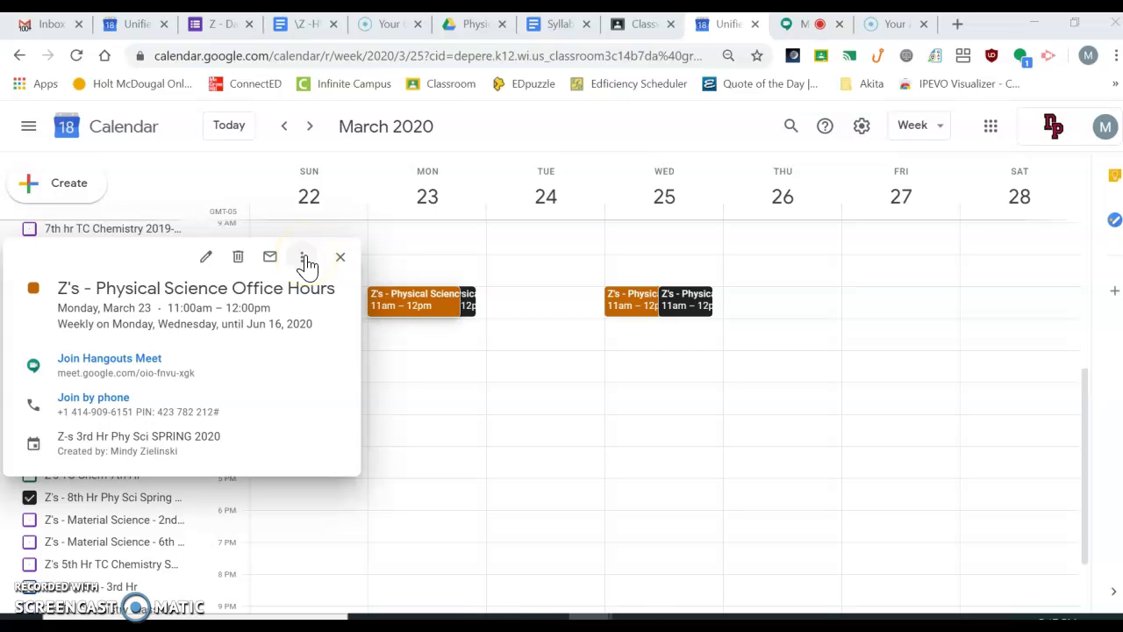
pyautogui.click(303, 258)
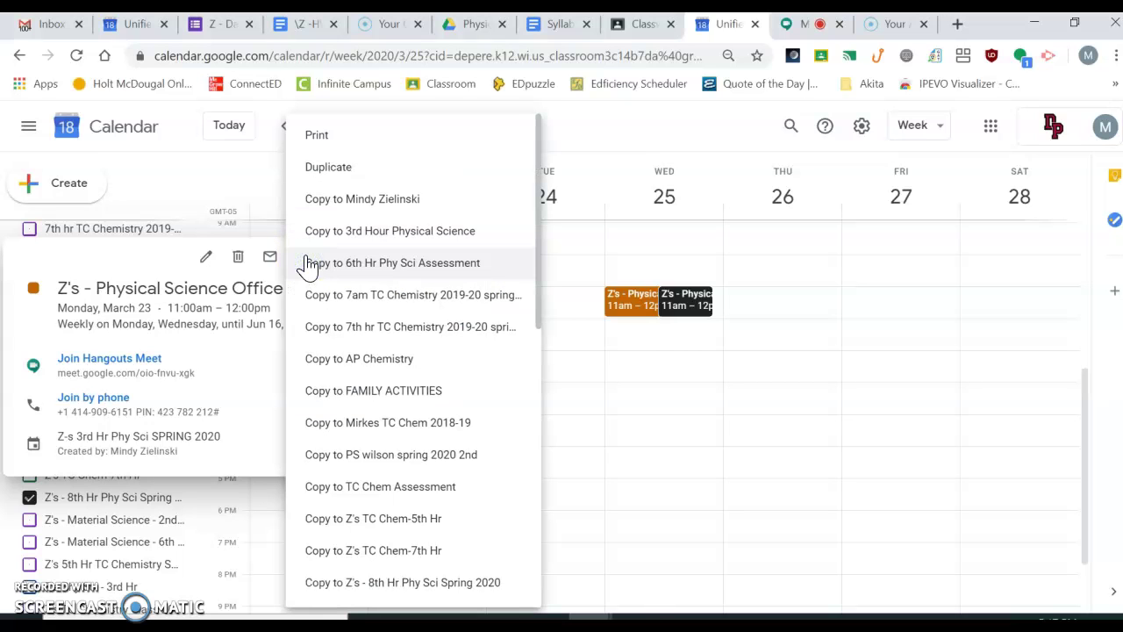
pyautogui.click(329, 215)
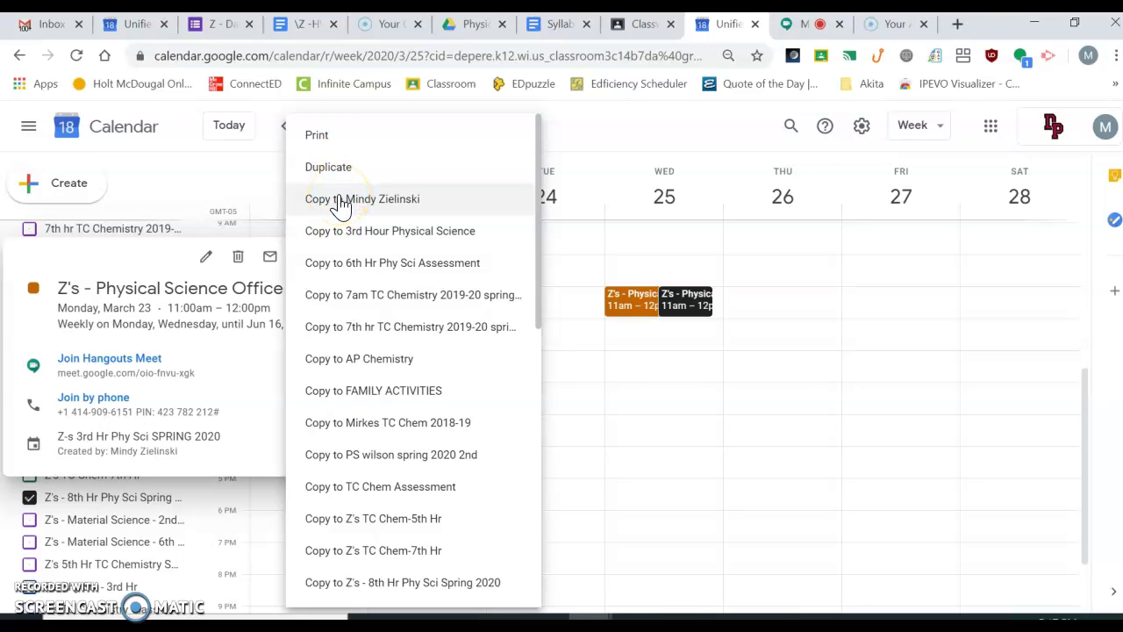
pyautogui.click(339, 200)
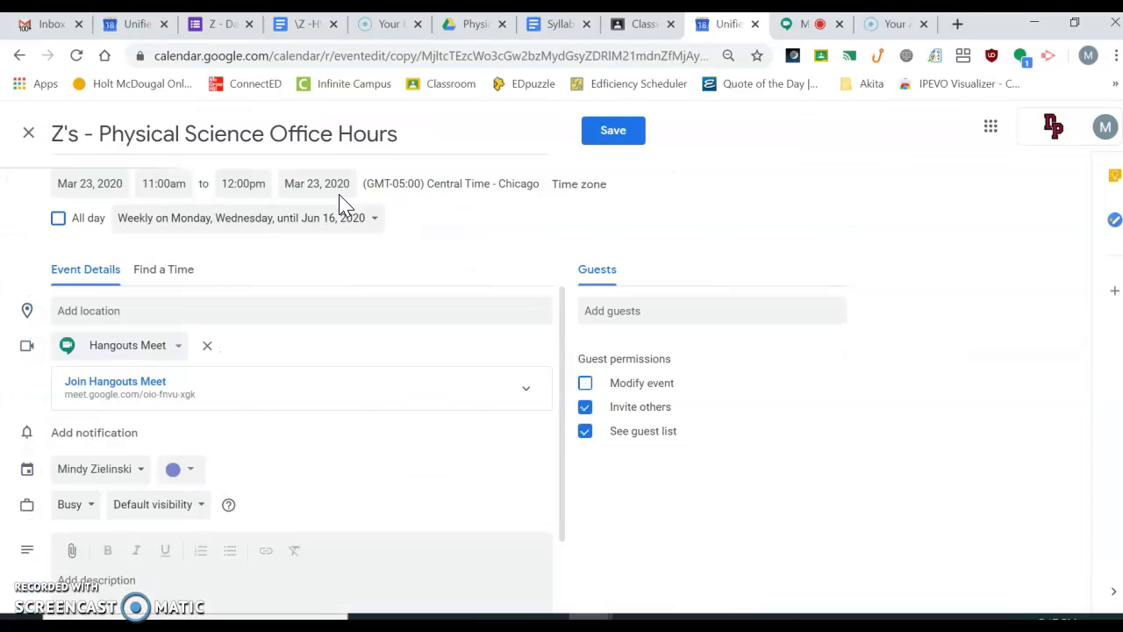
pyautogui.click(598, 136)
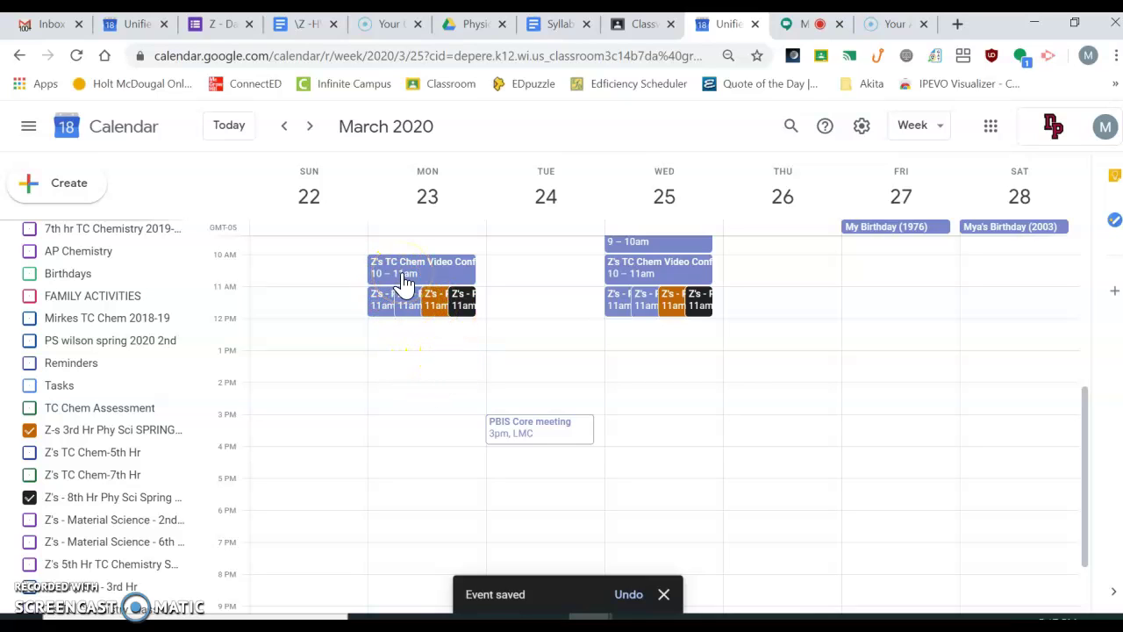
pyautogui.click(402, 337)
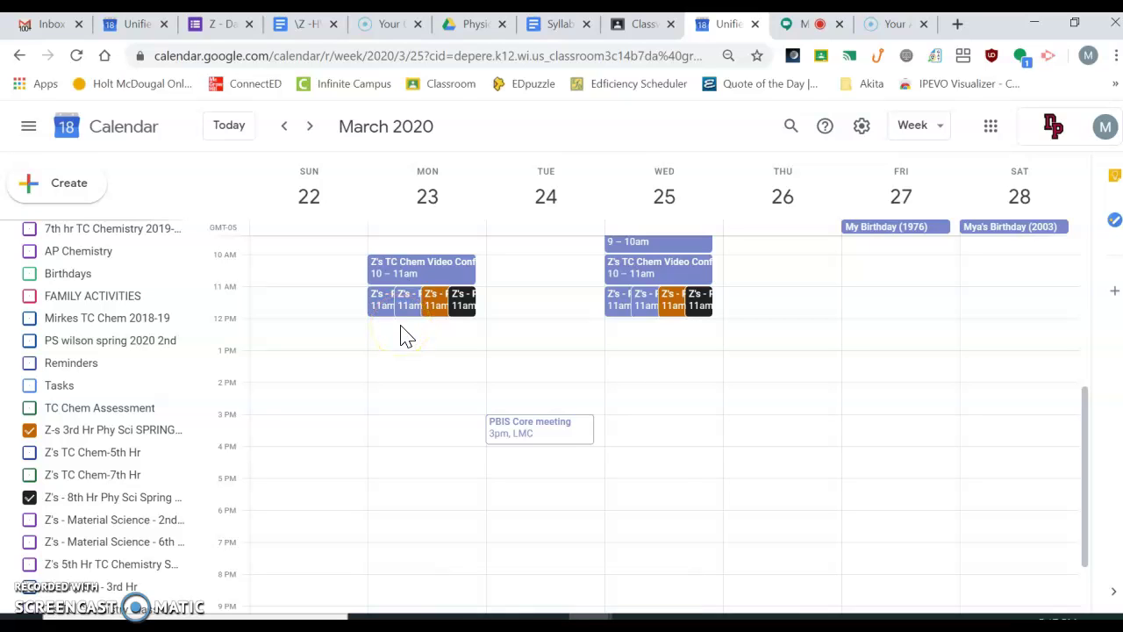
pyautogui.click(402, 342)
# Return to Google Classroom and open the stream of the Z-s 3rd Hr Phy Sci class
pyautogui.click(644, 24)
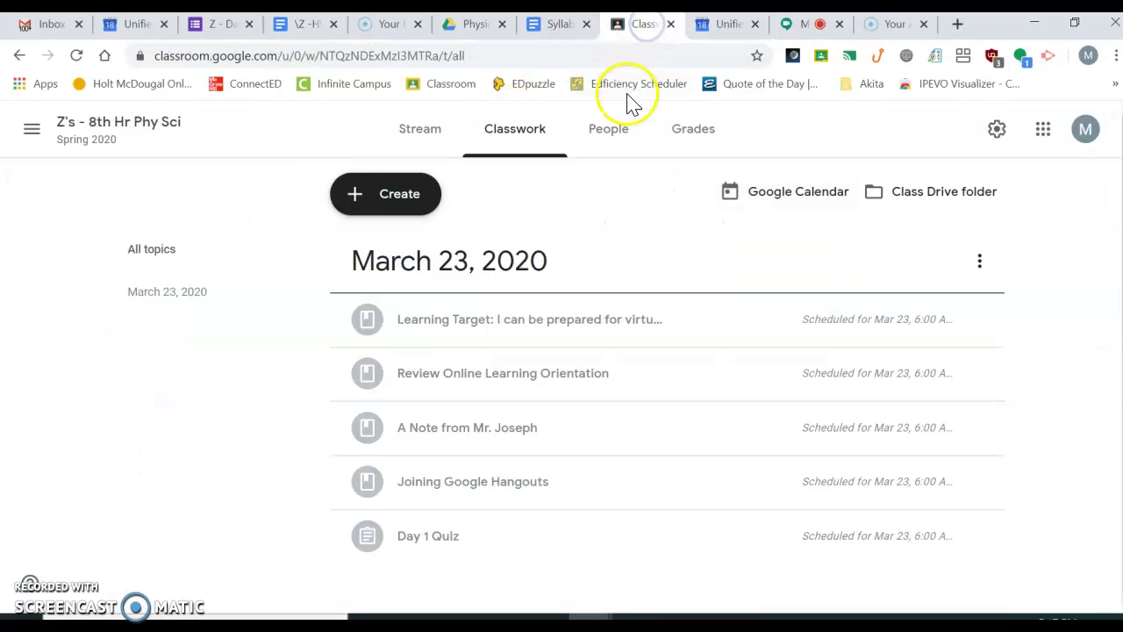
pyautogui.click(440, 129)
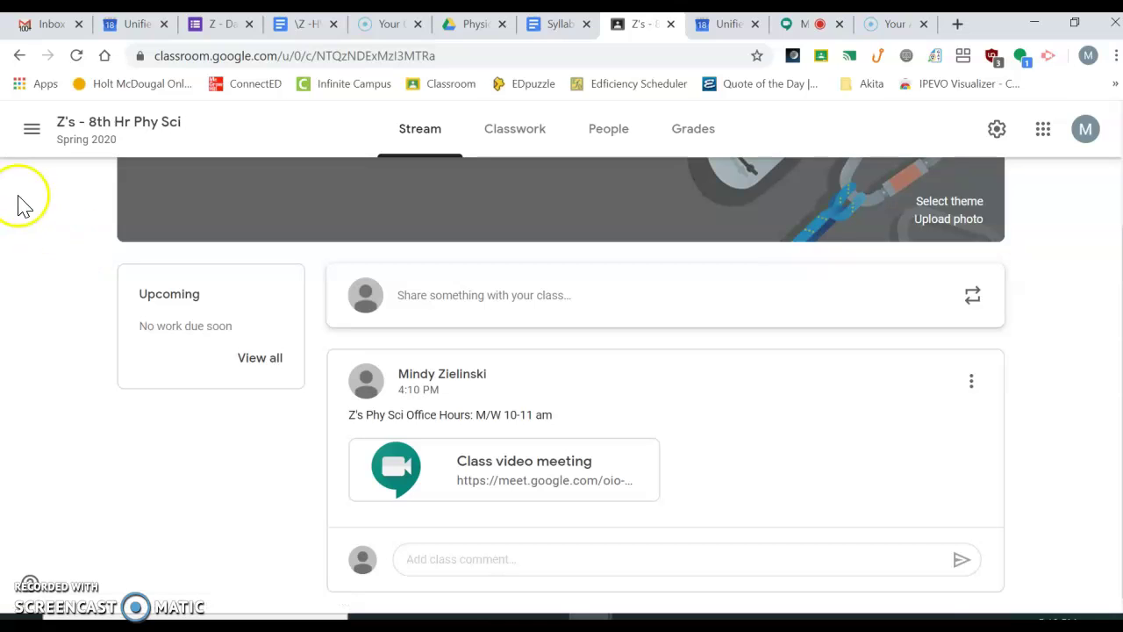
pyautogui.click(32, 130)
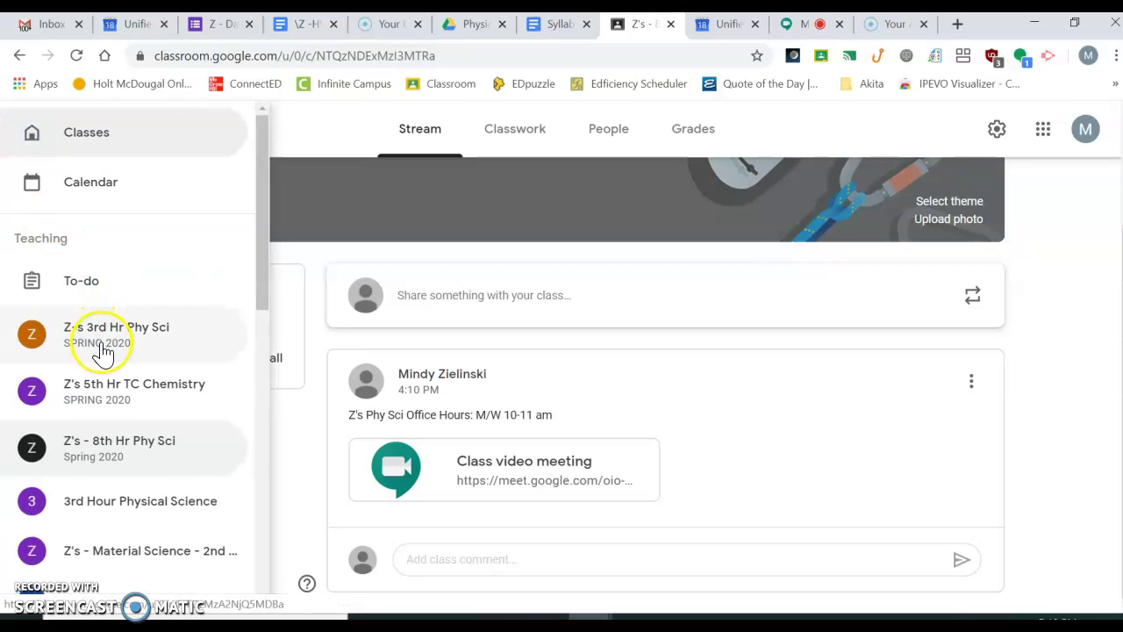
pyautogui.click(103, 348)
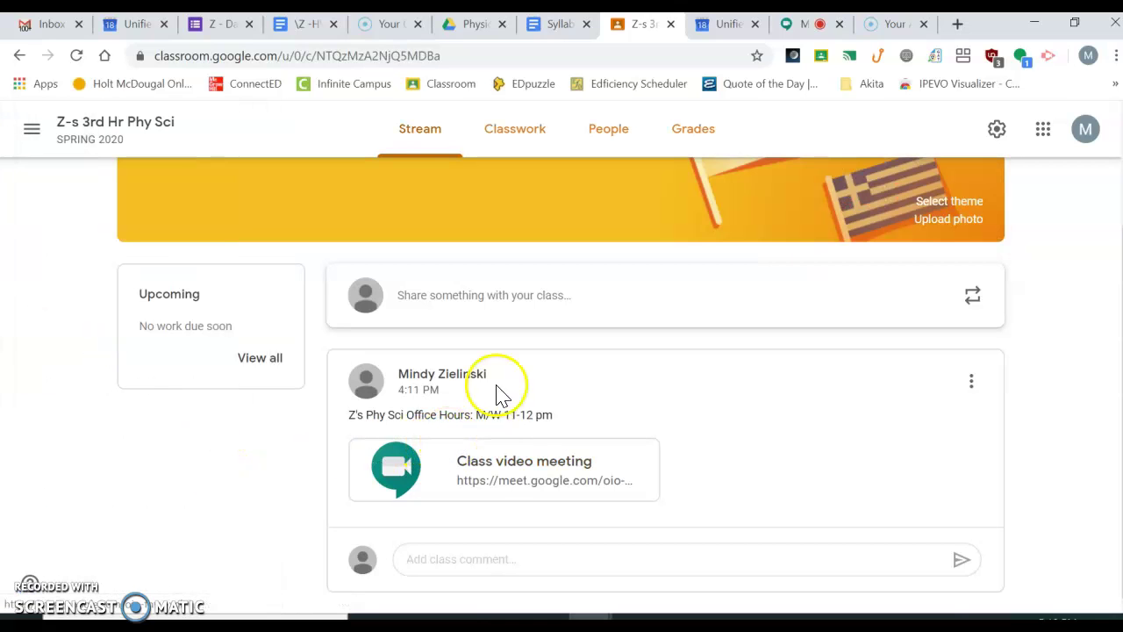